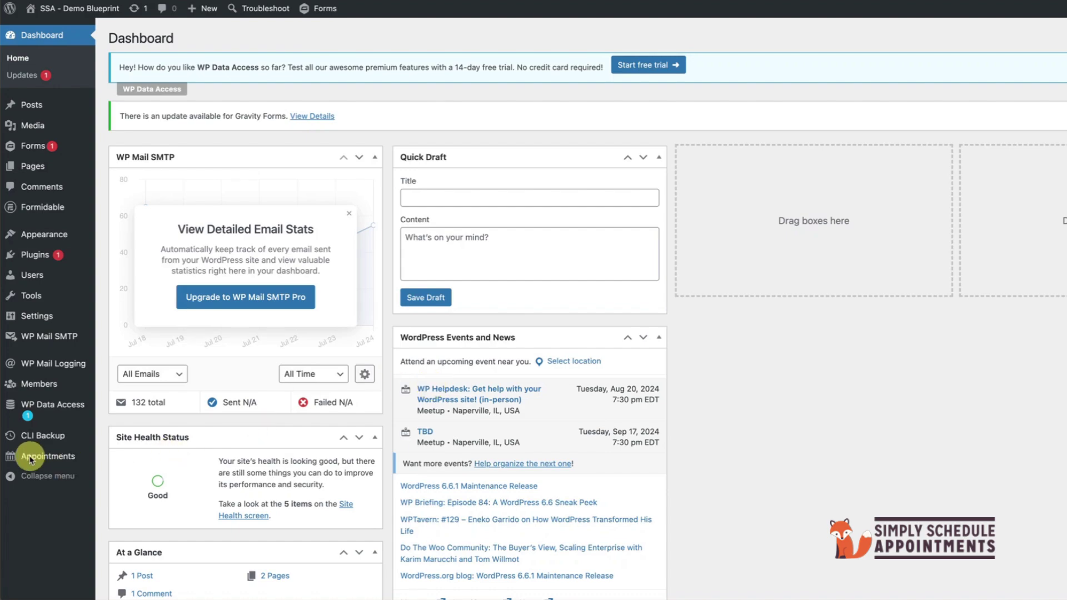
# Step: Open the Appointments list and view details of the August 6 phone call bookings at 1:00 pm and 4:30 pm
pyautogui.moveTo(34, 460)
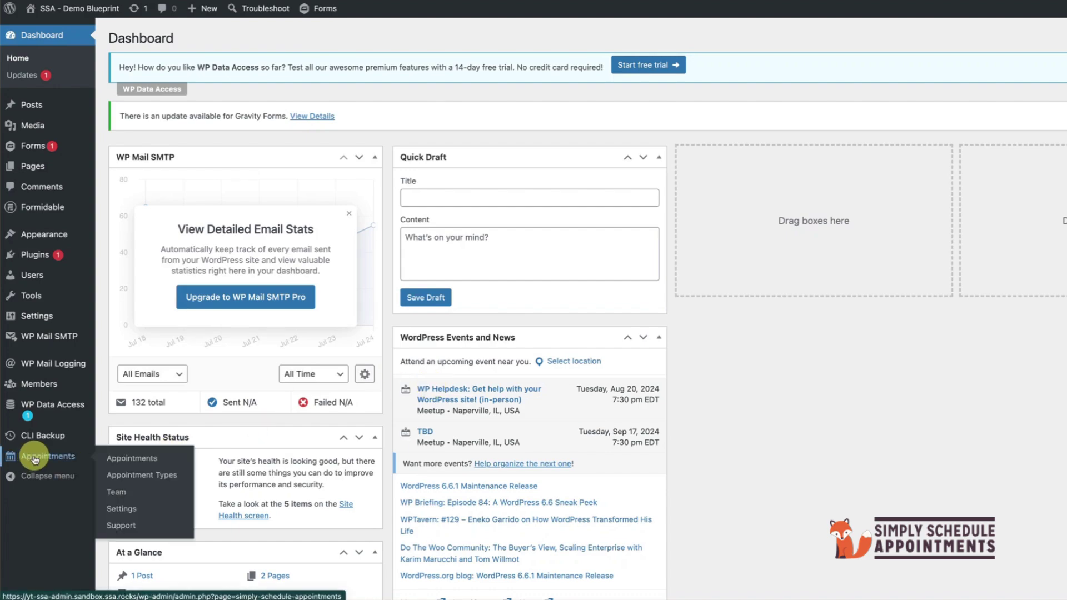
pyautogui.click(137, 460)
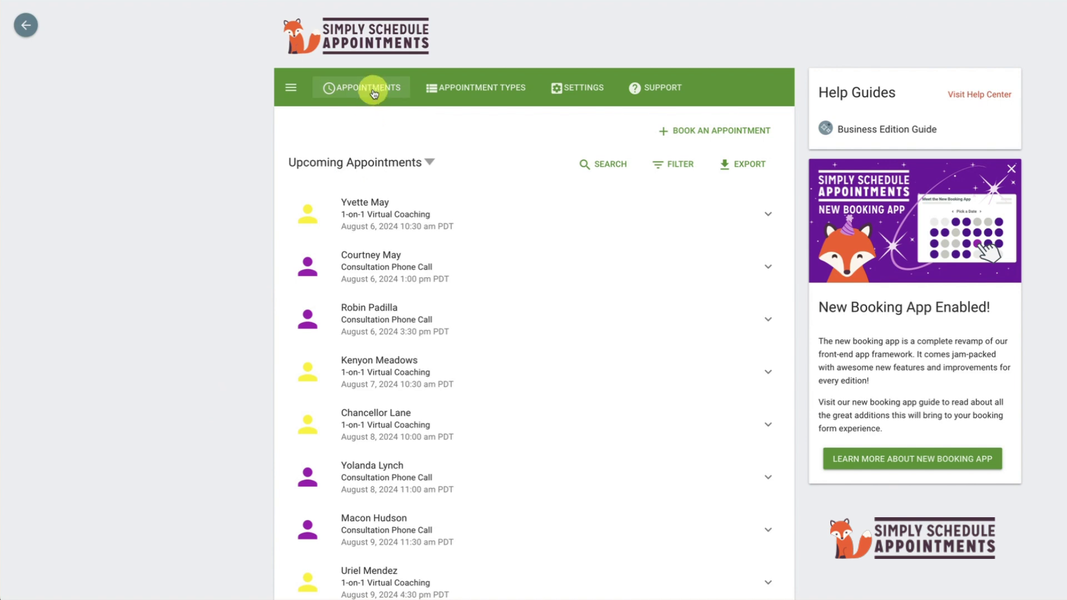
pyautogui.click(769, 270)
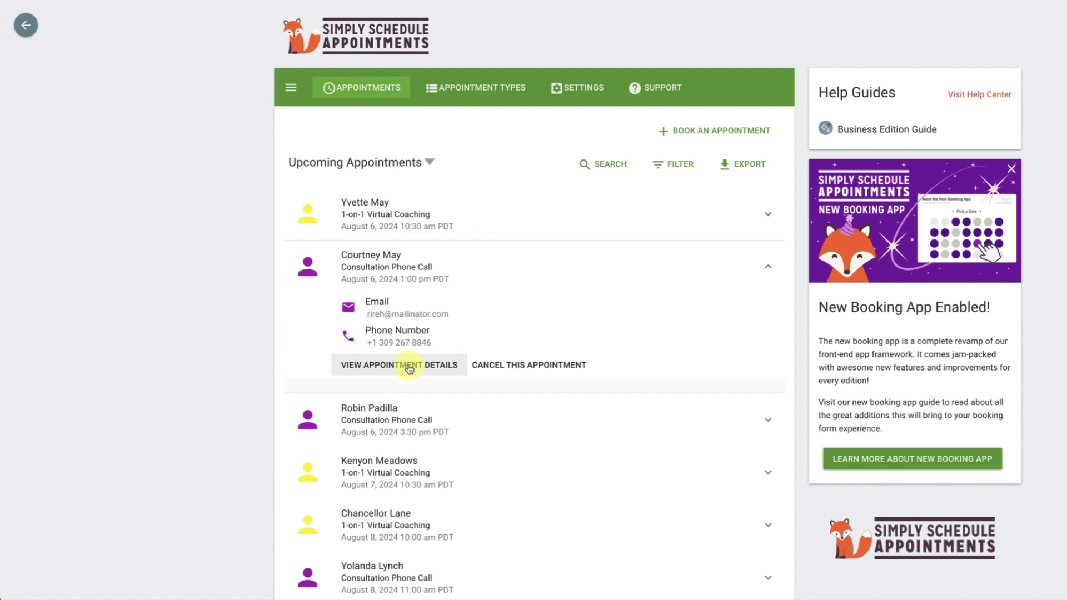
pyautogui.click(411, 369)
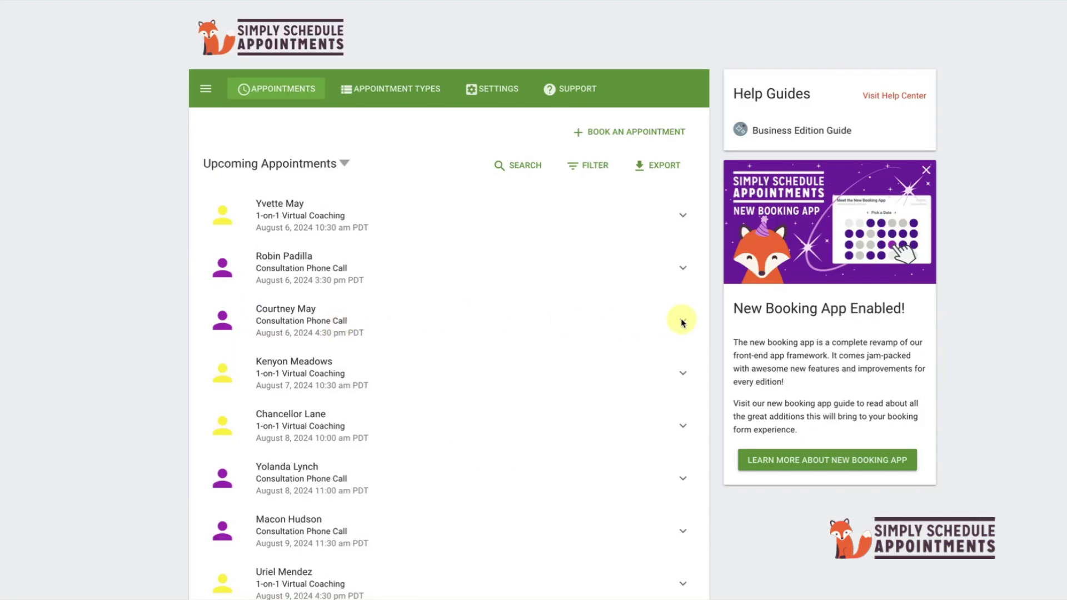
pyautogui.click(683, 323)
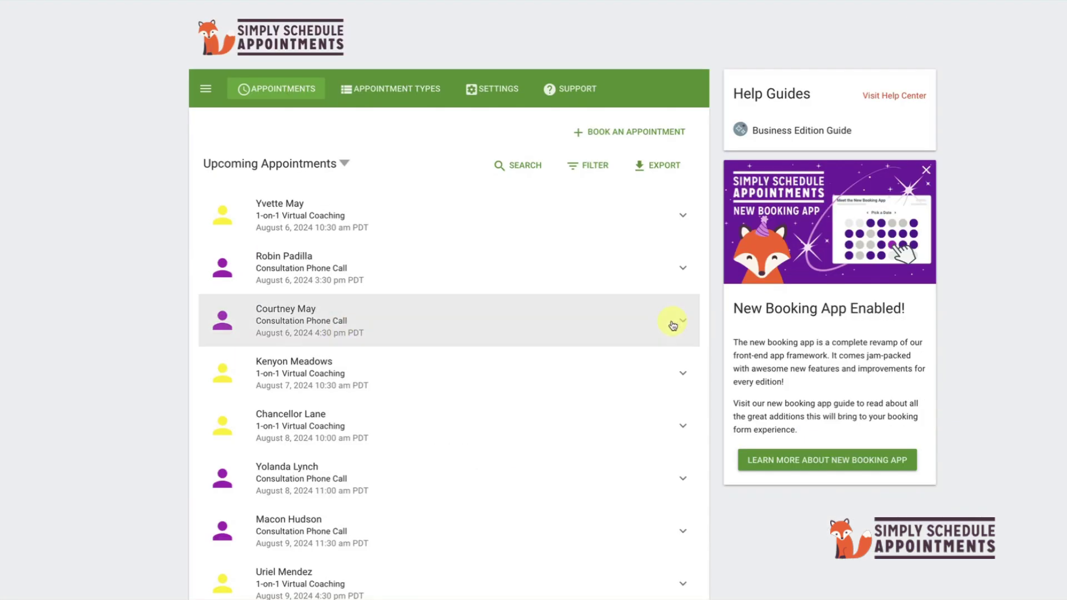
pyautogui.click(316, 421)
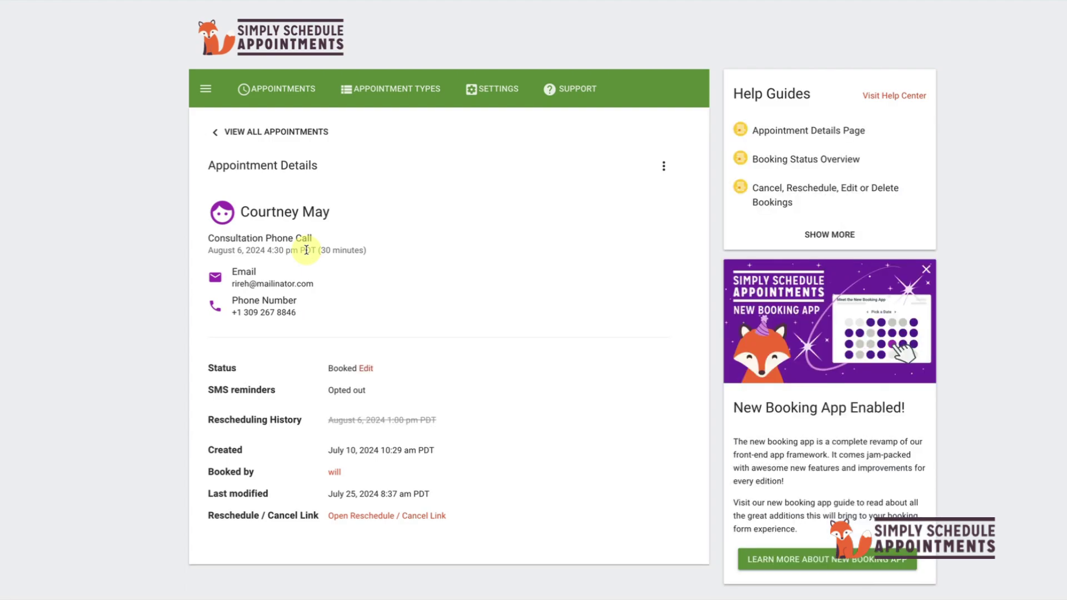
# Step: From the customer's reschedule page, choose Thursday, August 8 at 5:00 PM as the new time
pyautogui.click(389, 516)
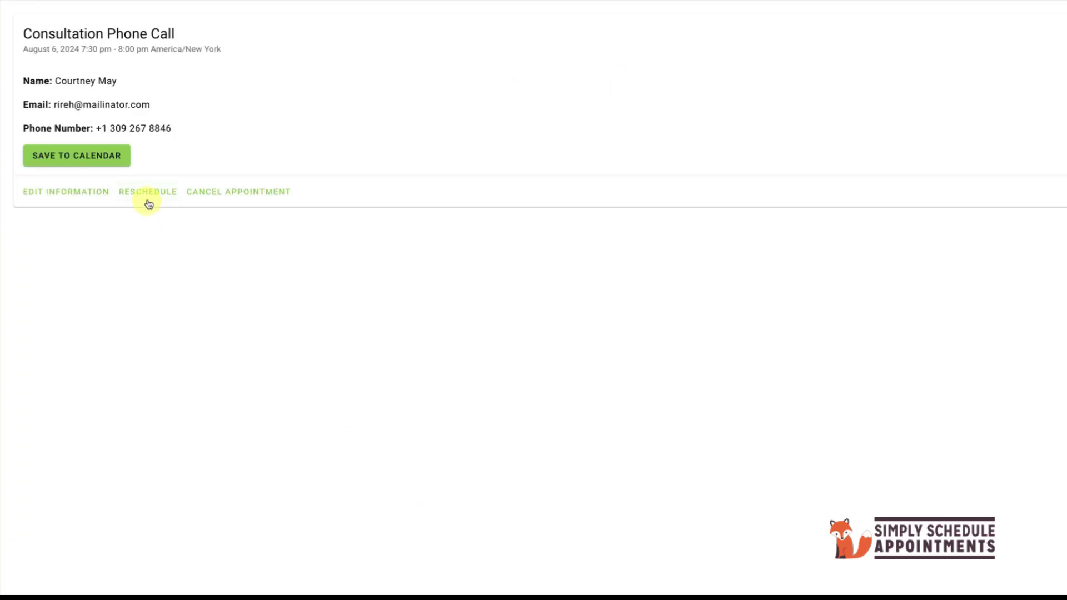
pyautogui.click(149, 193)
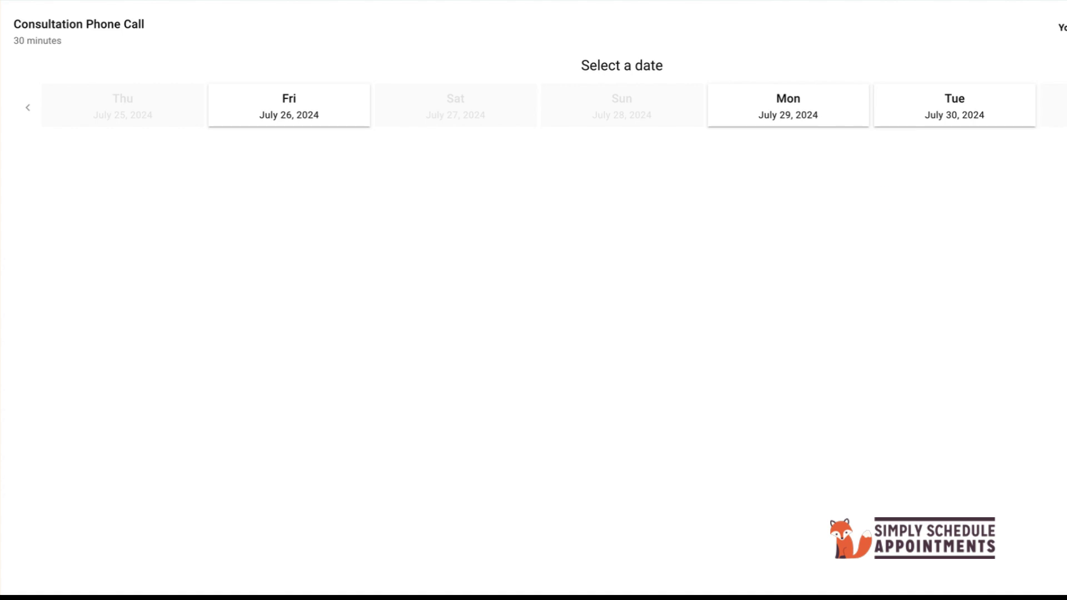
pyautogui.click(1063, 107)
pyautogui.click(1063, 107)
pyautogui.click(78, 110)
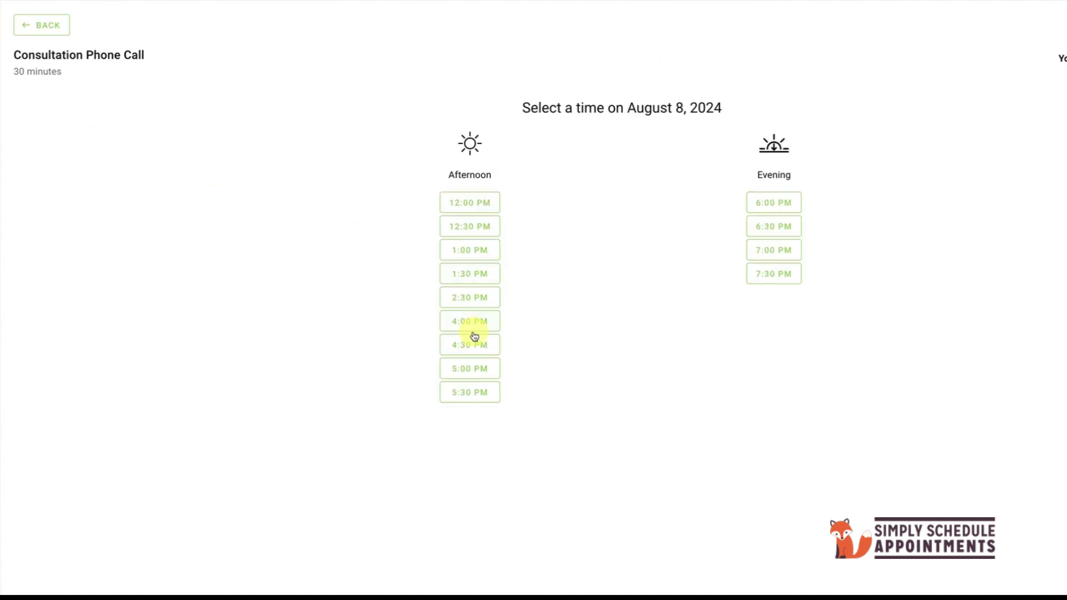
pyautogui.click(470, 369)
# Step: Add an apologetic note asking if the new time works, then save the rescheduled appointment
pyautogui.write('Sorry Courtney, something came up. Does this time work for you?')
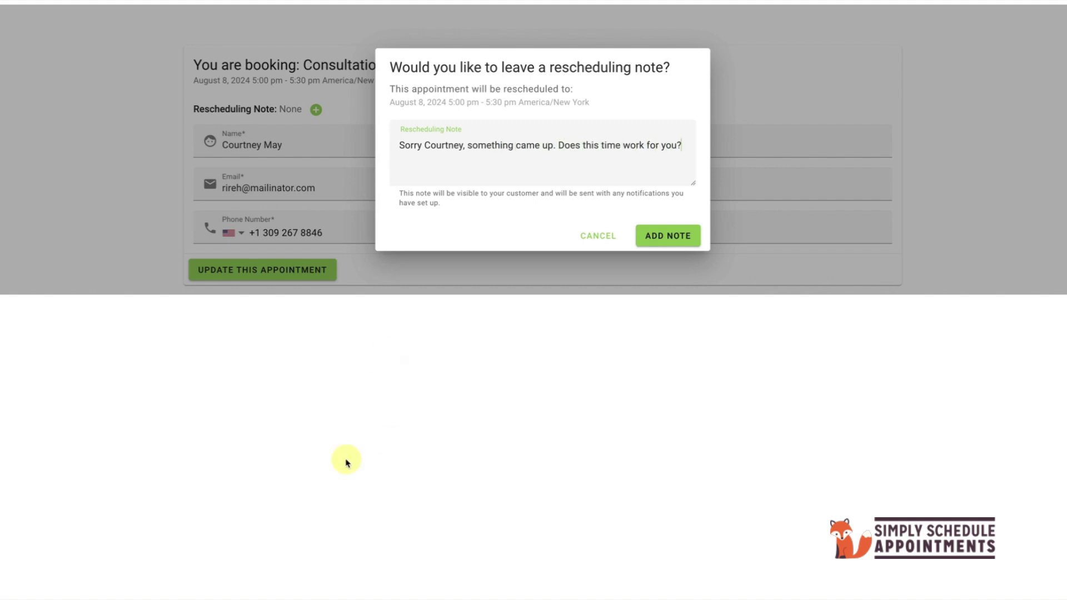
pyautogui.click(667, 236)
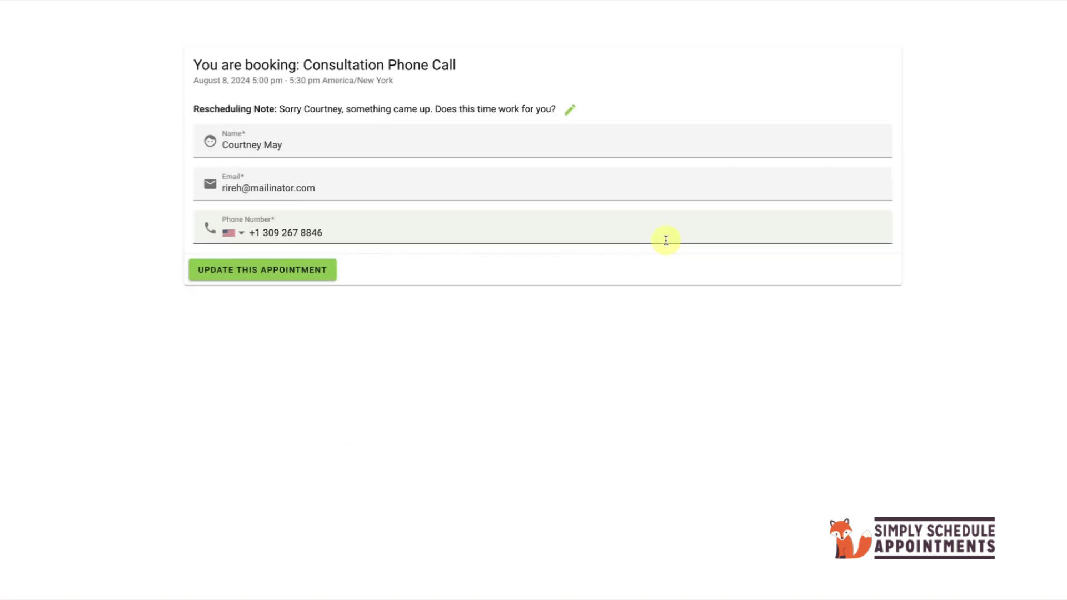
pyautogui.click(243, 271)
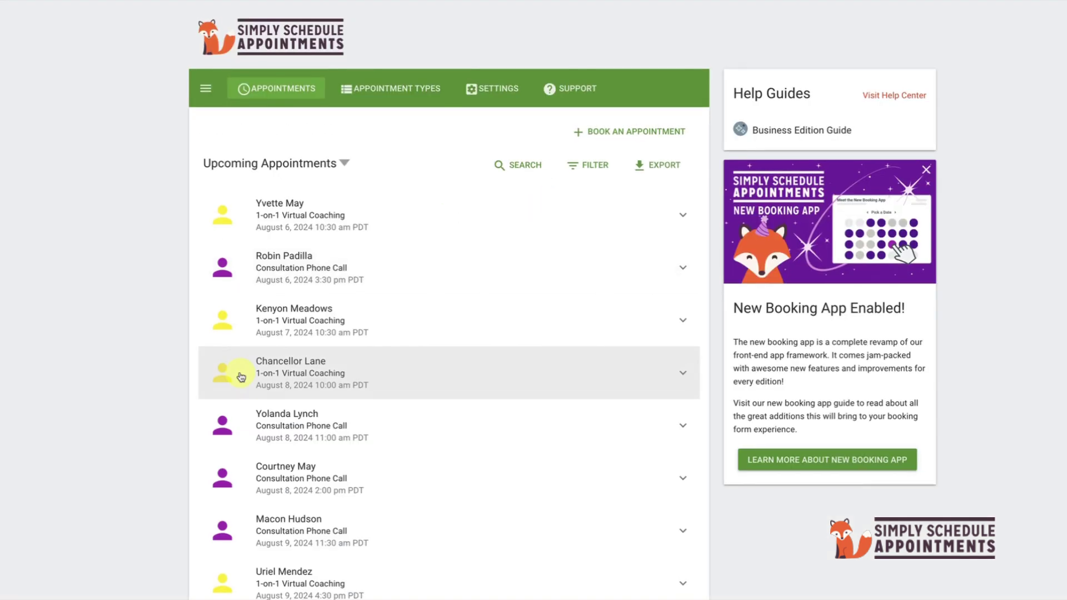
pyautogui.scroll(-1, 215, 442)
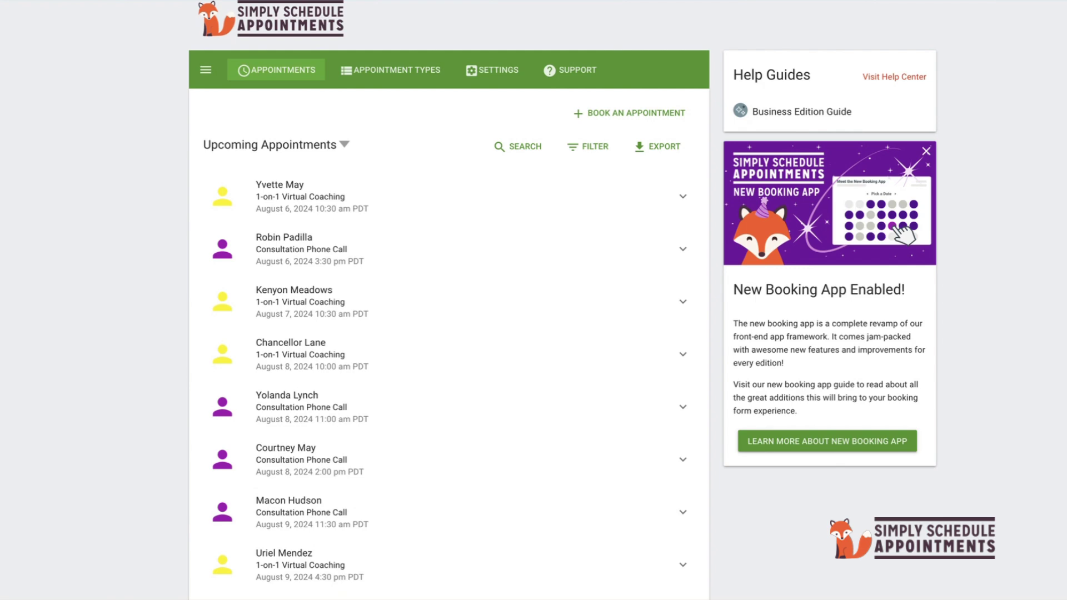
# Step: Start canceling the August 8 11:00 am phone call, with a note about needing to clear the day
pyautogui.click(683, 407)
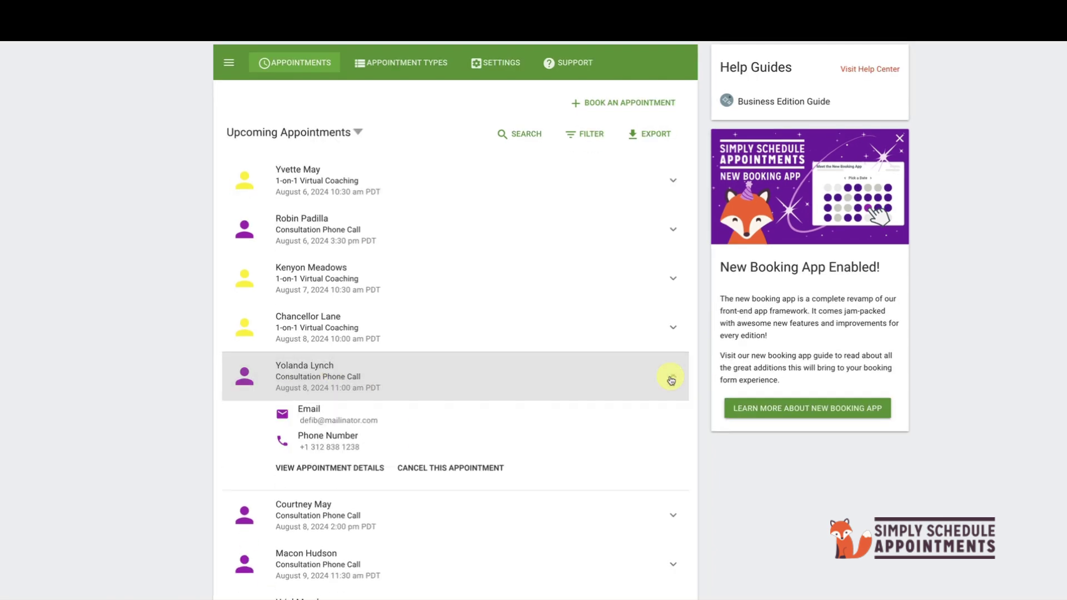
pyautogui.click(433, 468)
pyautogui.click(486, 364)
pyautogui.write('Sorry Yolanda')
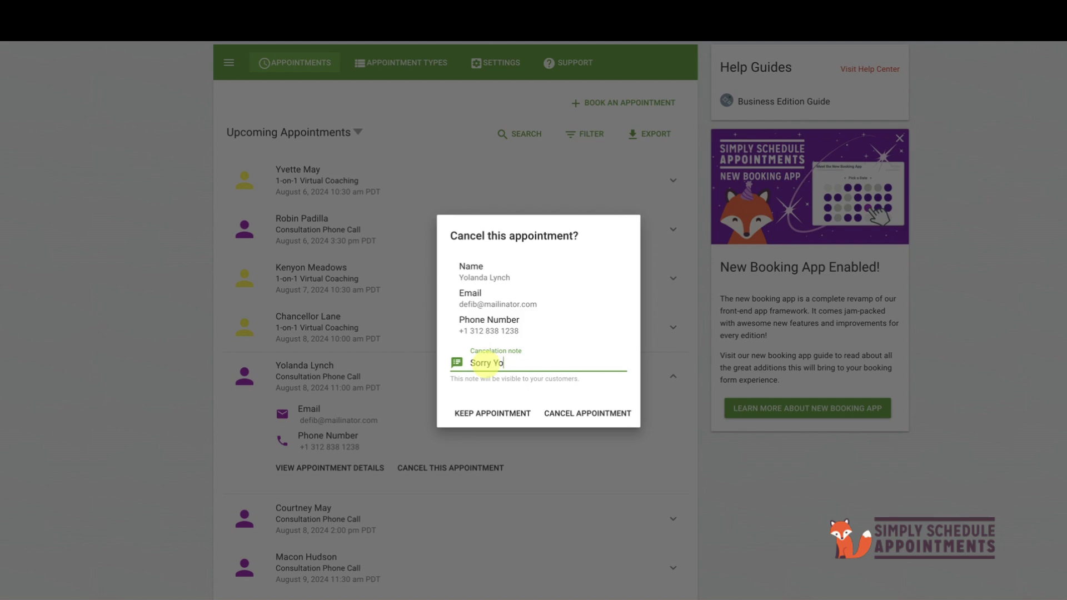
pyautogui.write(', need to clear out this day.')
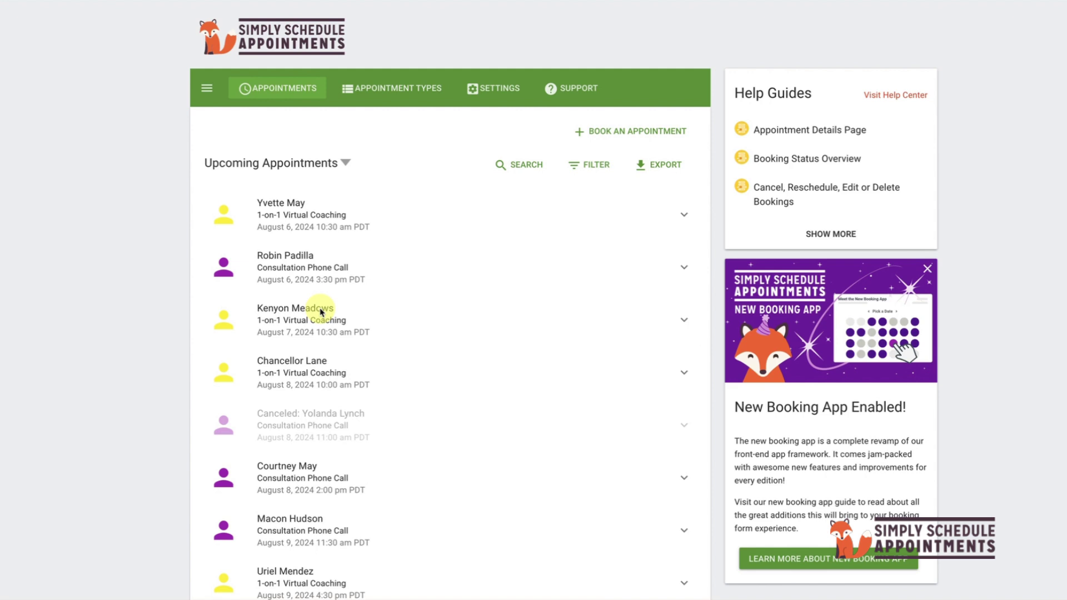
# Step: Delete the August 7 1-on-1 Virtual Coaching booking via its details' more-actions menu
pyautogui.click(335, 318)
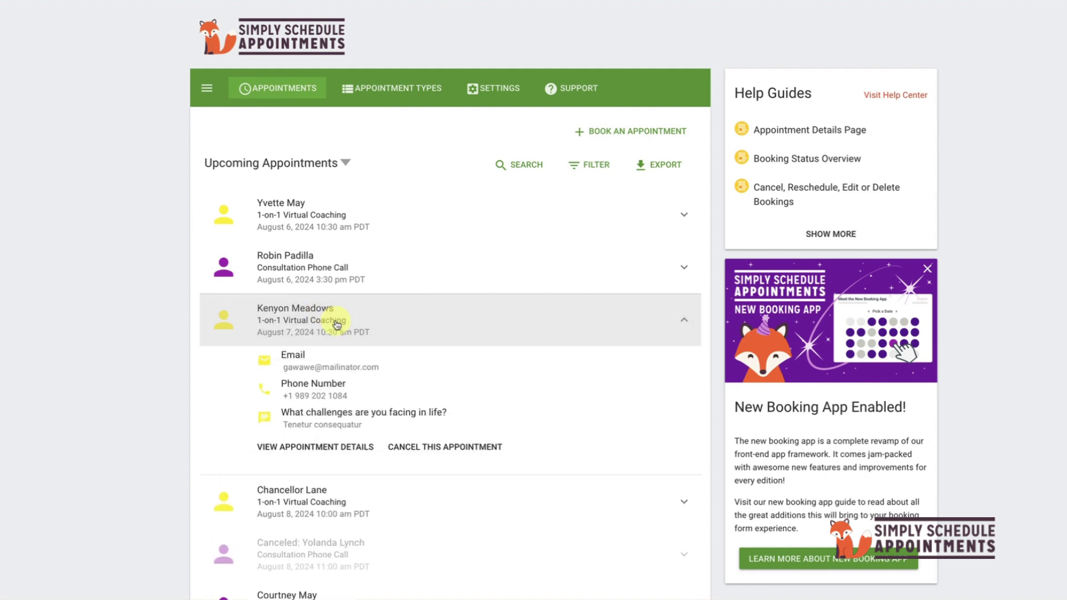
pyautogui.click(340, 456)
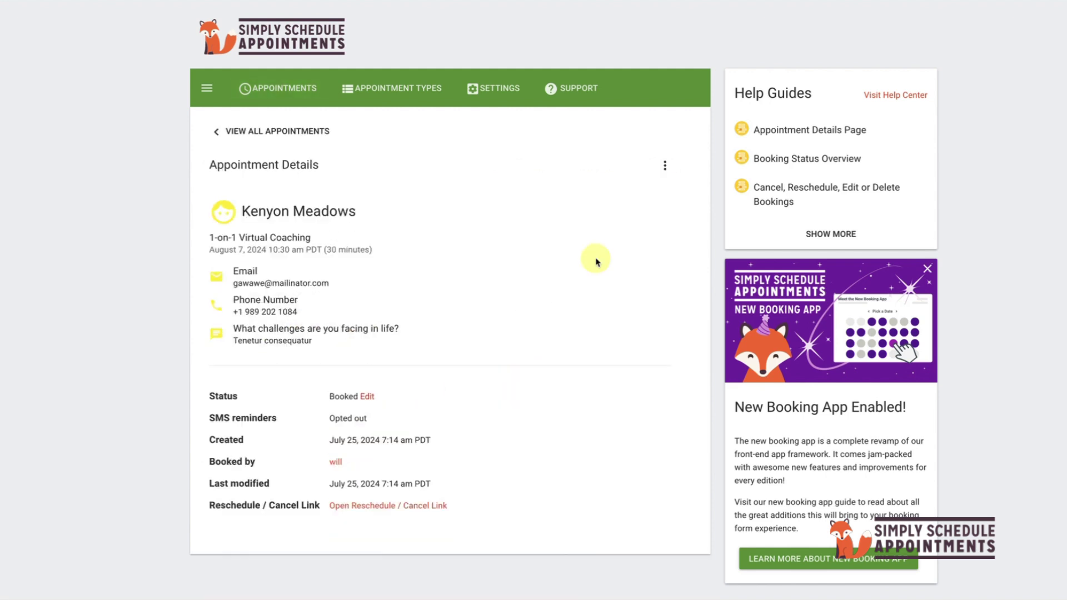
pyautogui.click(666, 167)
pyautogui.click(628, 223)
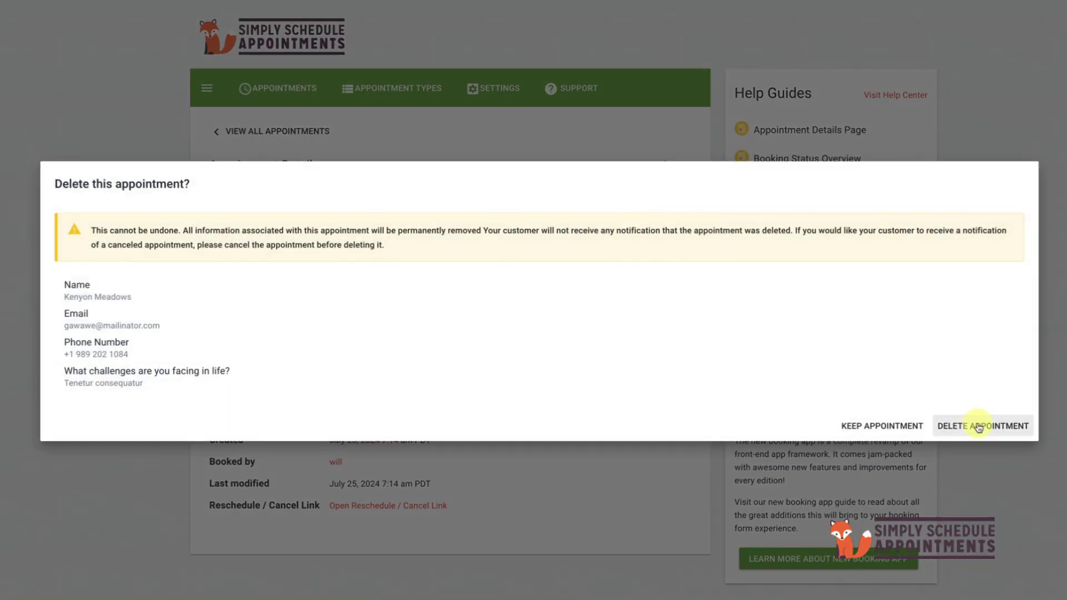
pyautogui.click(979, 427)
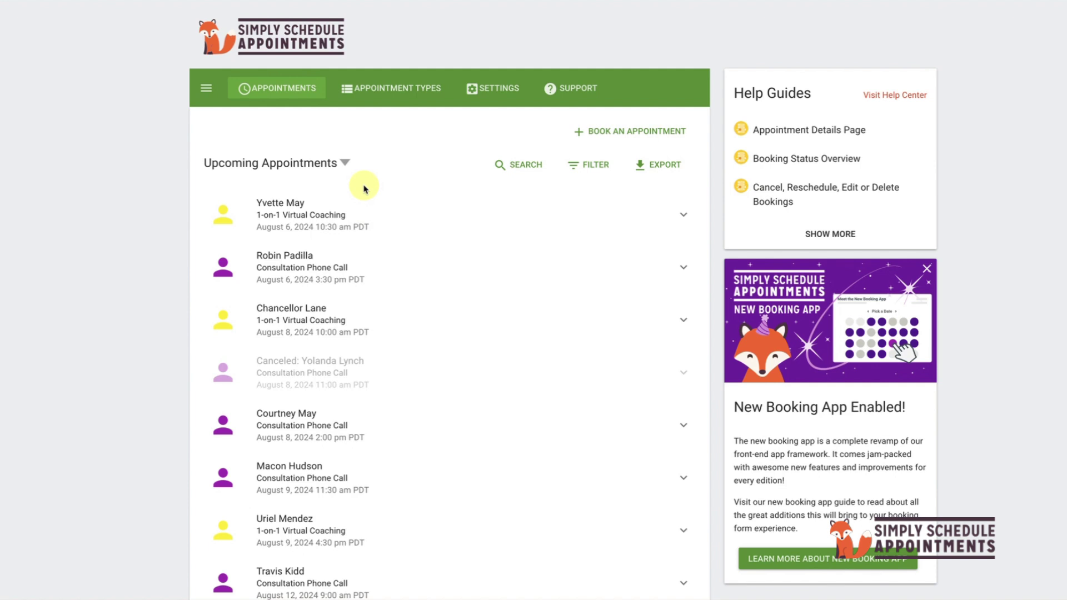
# Step: Switch the list to Past Appointments, then to a Date Range with start date August 10, 2024
pyautogui.click(333, 165)
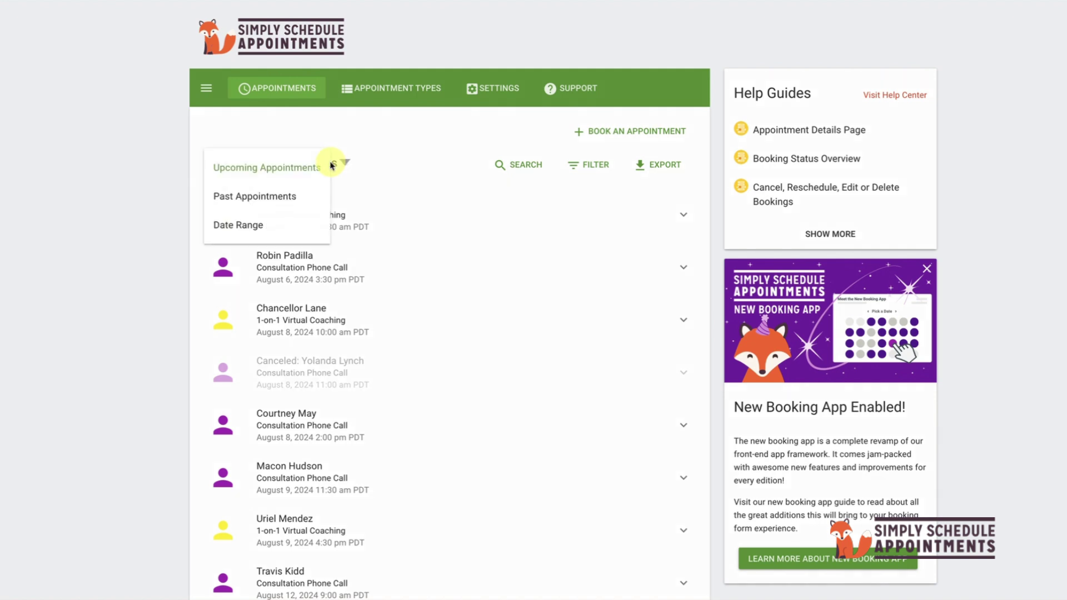
pyautogui.click(223, 198)
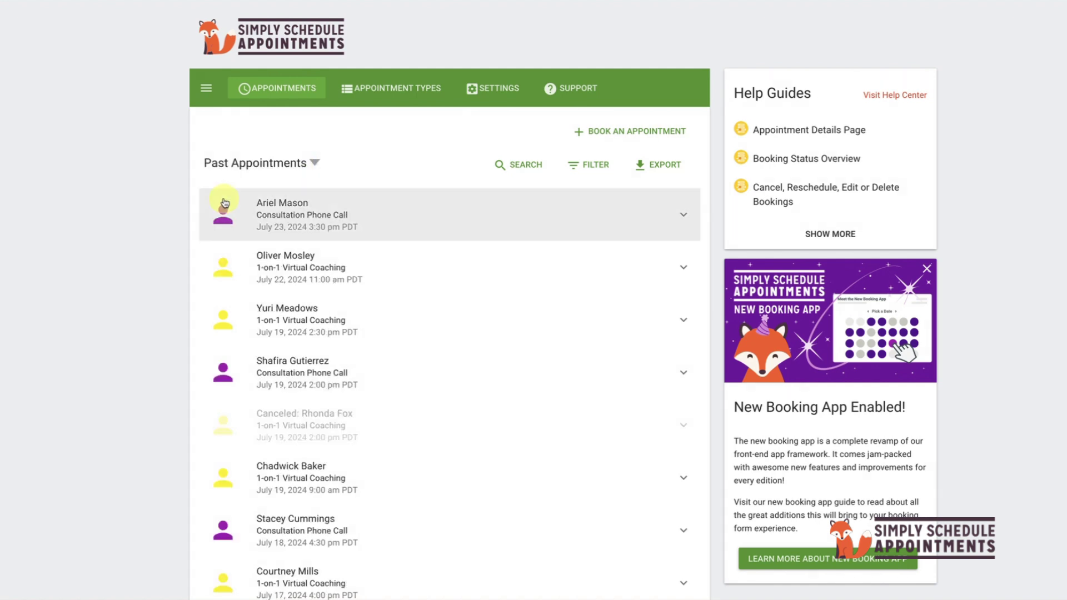
pyautogui.click(314, 162)
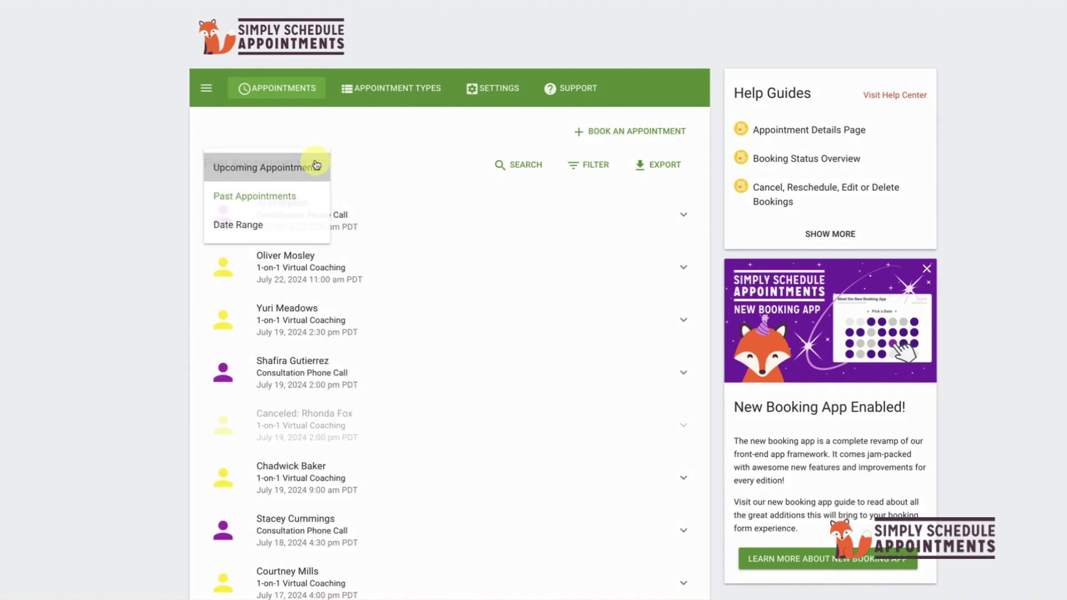
pyautogui.click(266, 225)
pyautogui.click(283, 237)
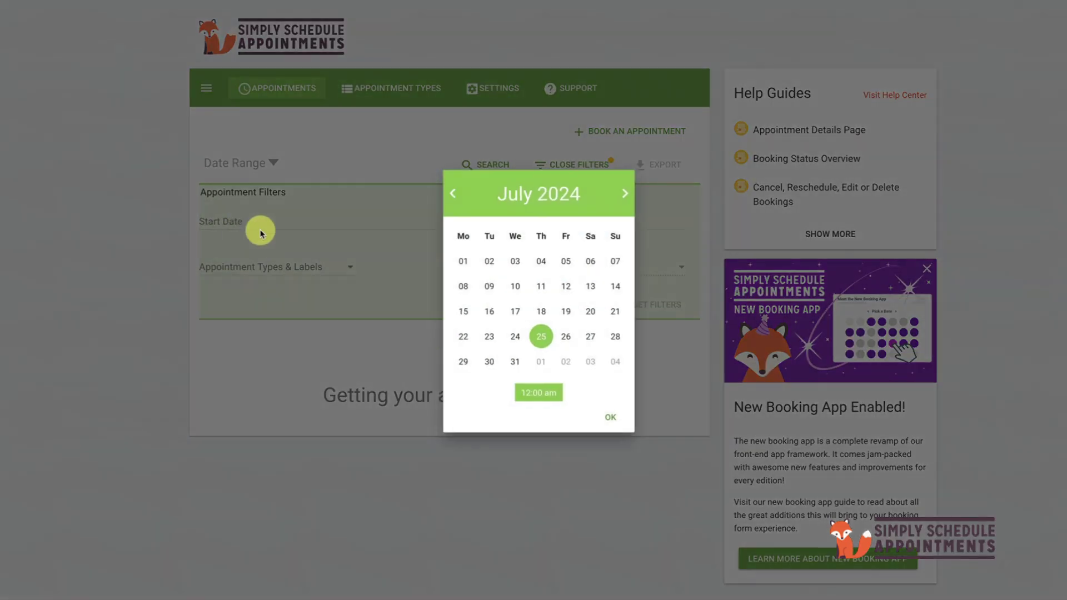
pyautogui.click(625, 193)
pyautogui.click(490, 287)
pyautogui.click(590, 288)
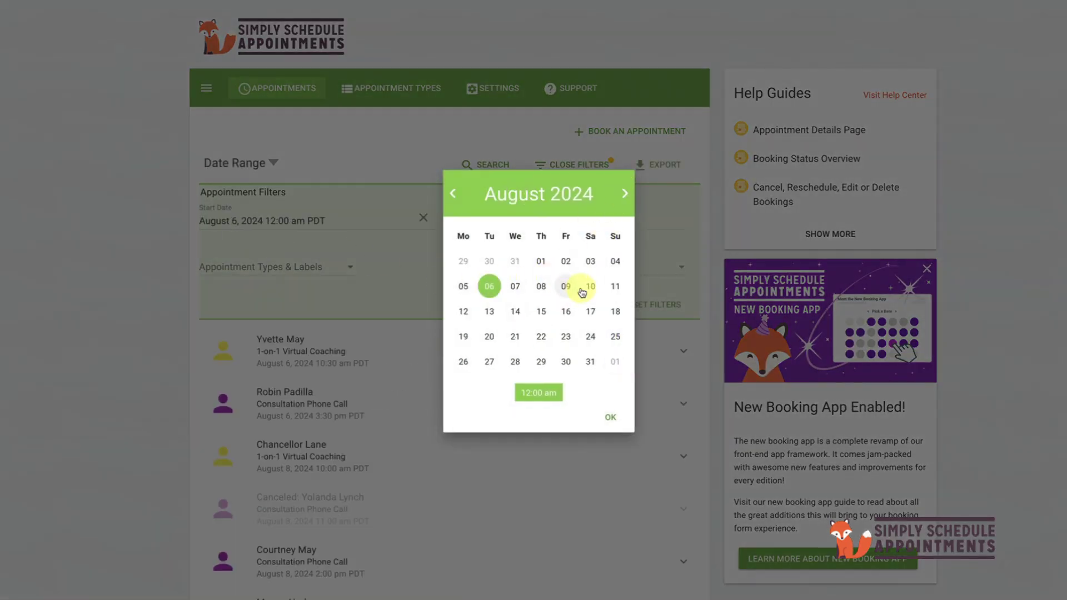
pyautogui.click(609, 417)
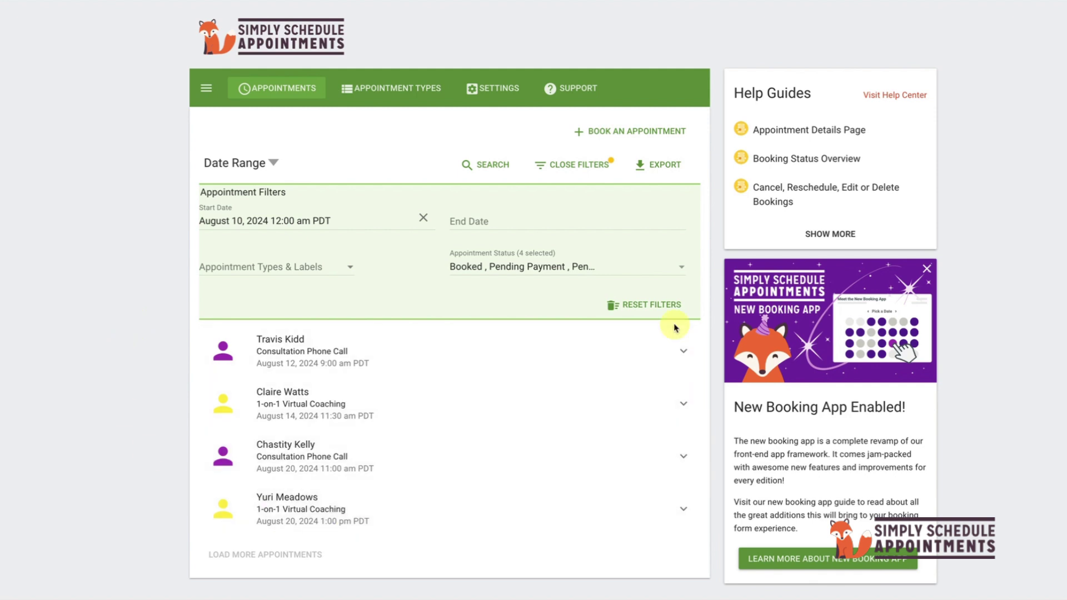
# Step: Reset filters, review the Types & Labels and Status filters, then search appointments by a customer's surname
pyautogui.click(661, 306)
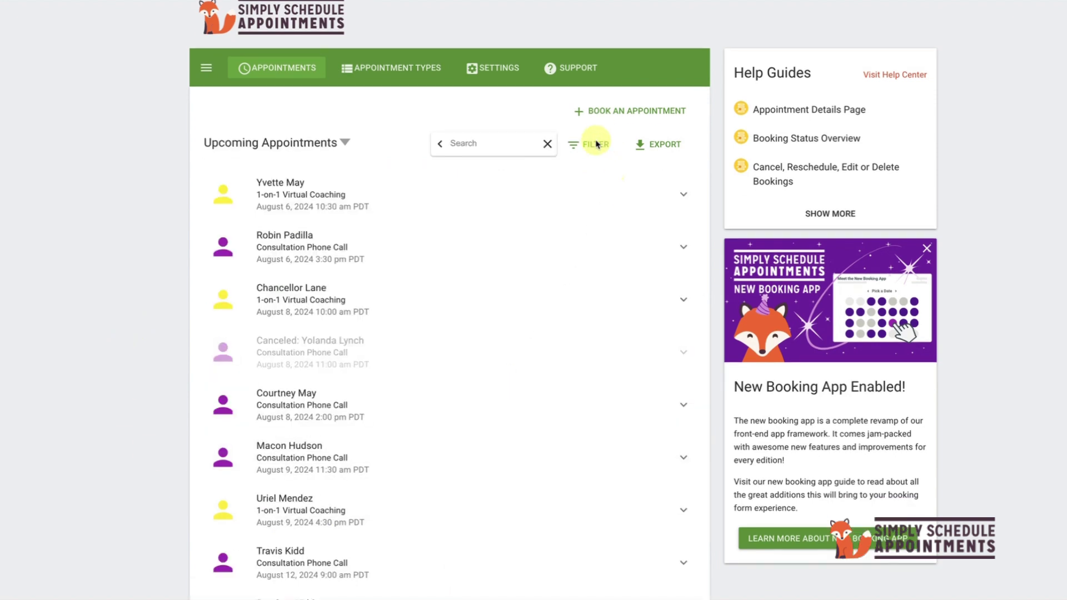
pyautogui.click(596, 143)
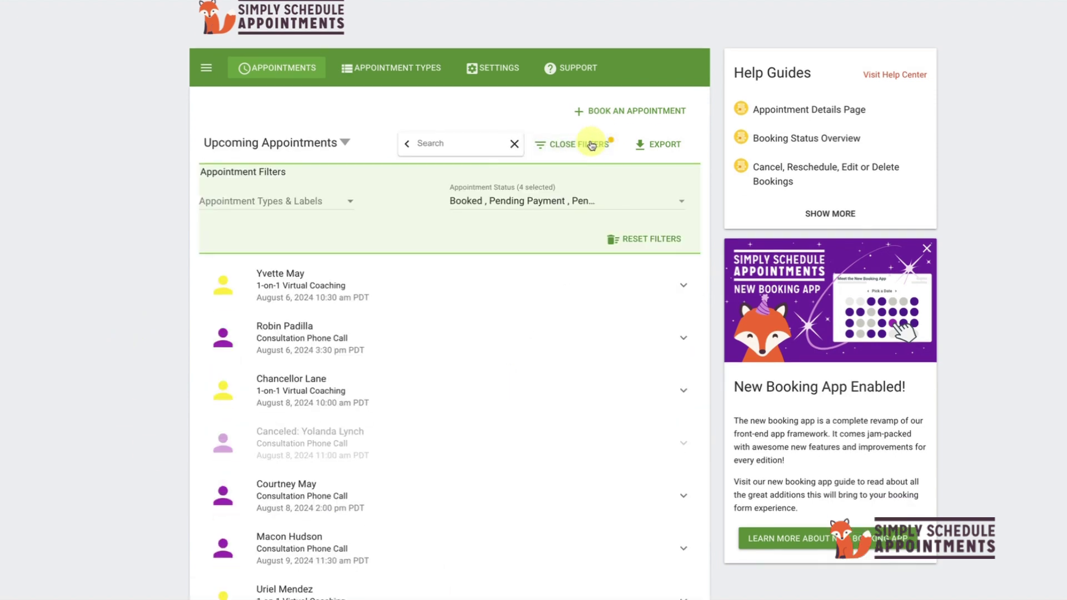
pyautogui.click(340, 204)
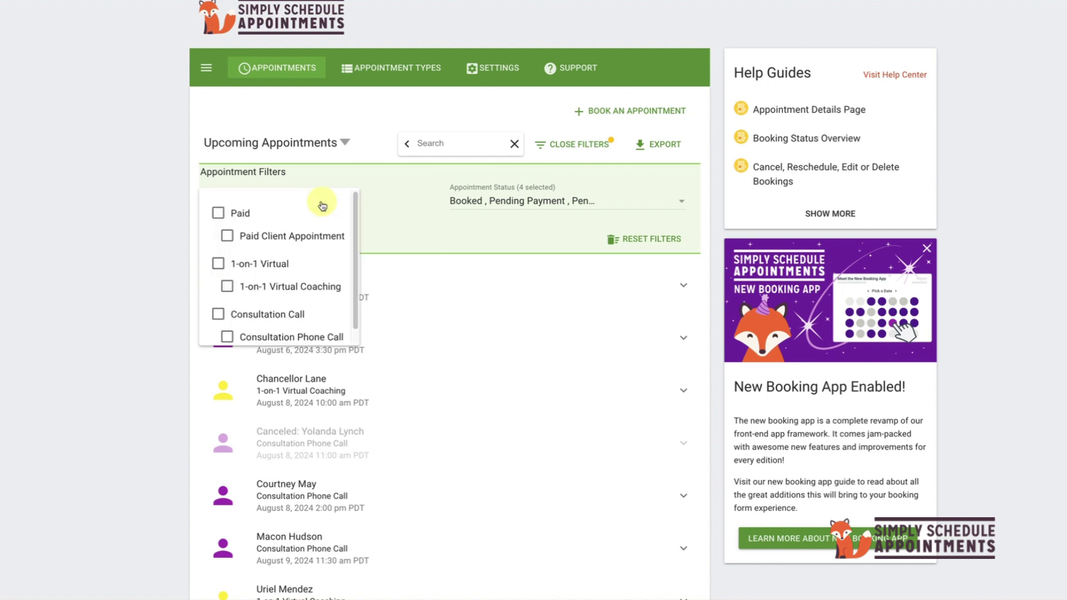
pyautogui.click(386, 200)
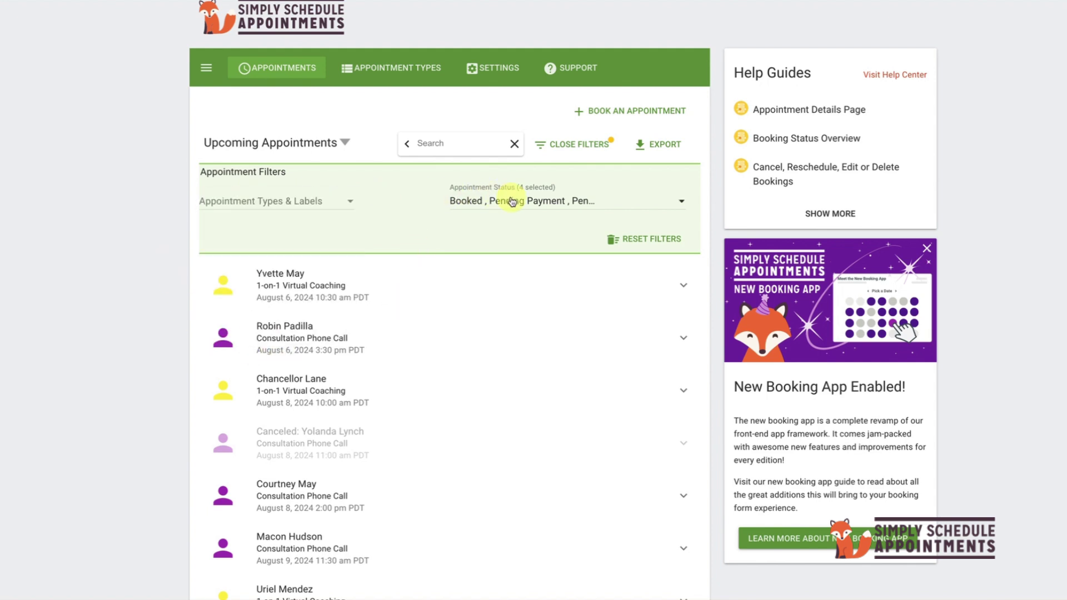
pyautogui.click(509, 201)
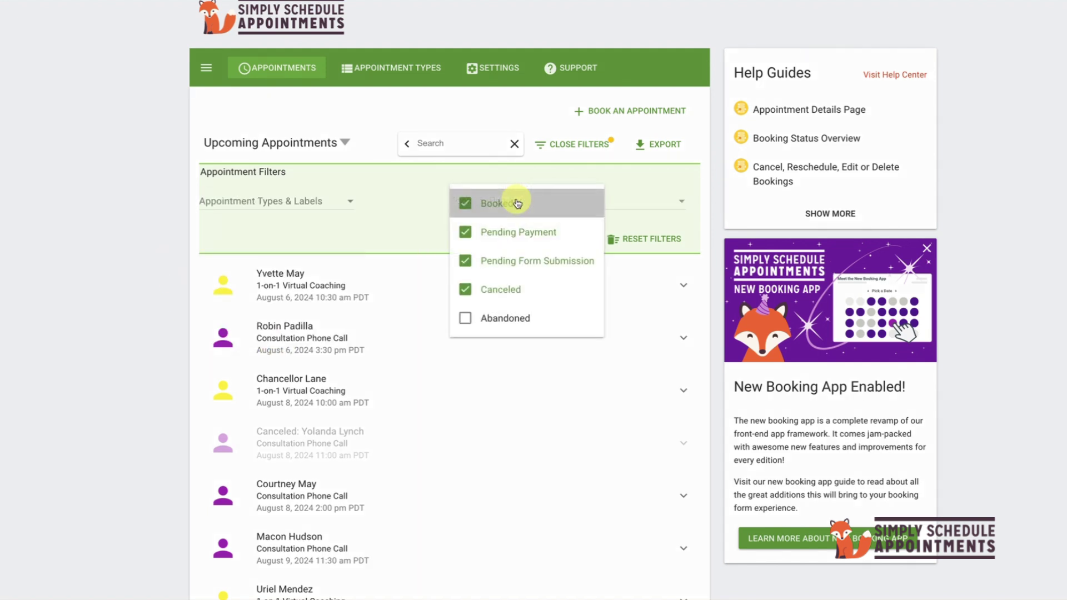
pyautogui.click(389, 184)
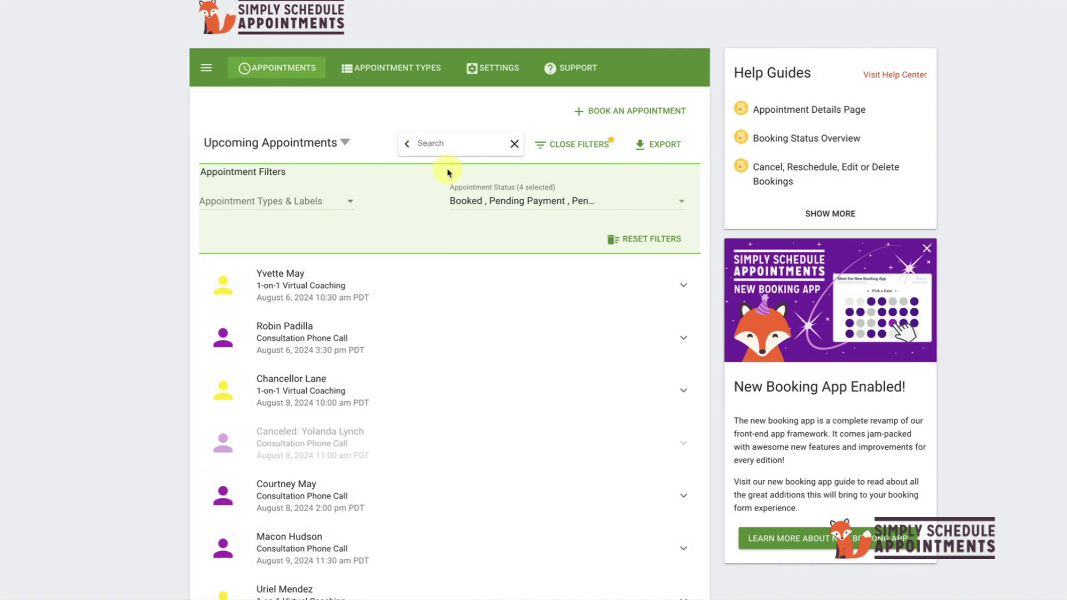
pyautogui.click(431, 145)
pyautogui.write('kidd')
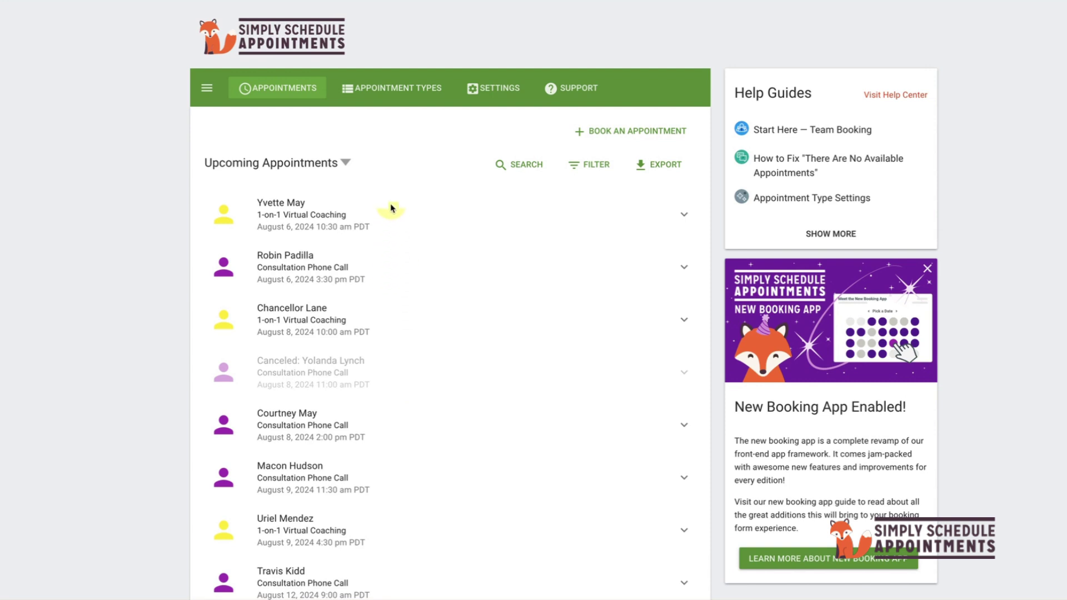
# Step: In Appointment Types, reorder so 1-on-1 Virtual Coaching sits above Consultation Phone Call
pyautogui.click(373, 93)
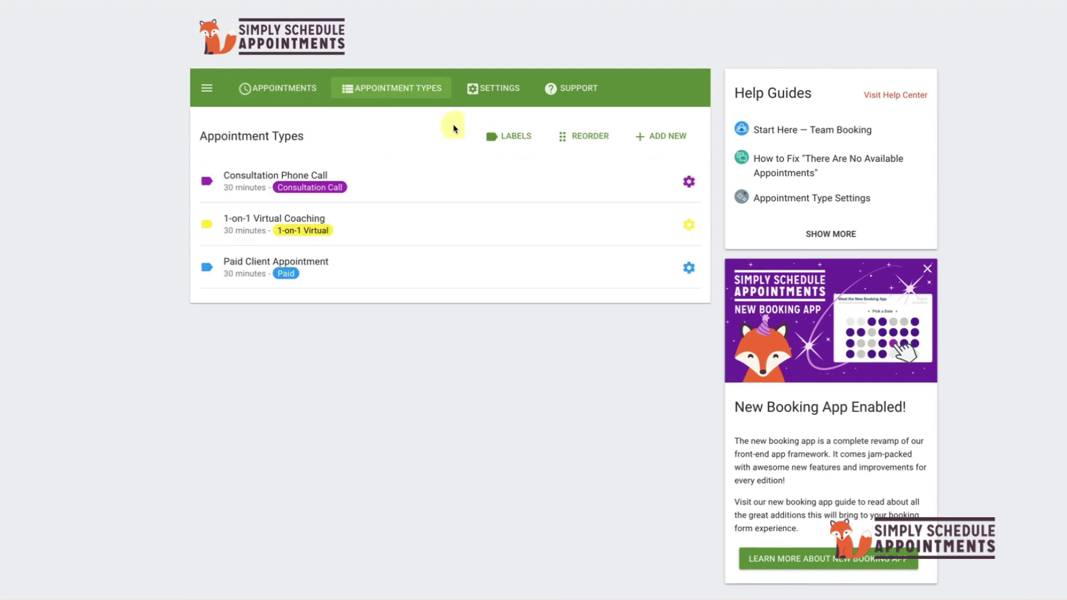
pyautogui.click(507, 135)
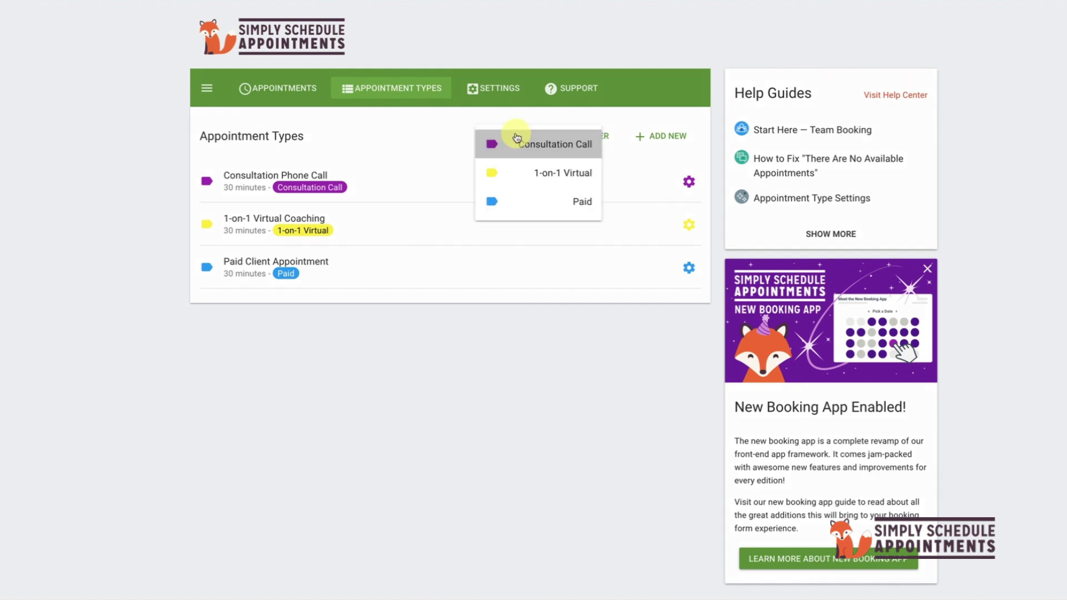
pyautogui.click(443, 128)
pyautogui.click(598, 137)
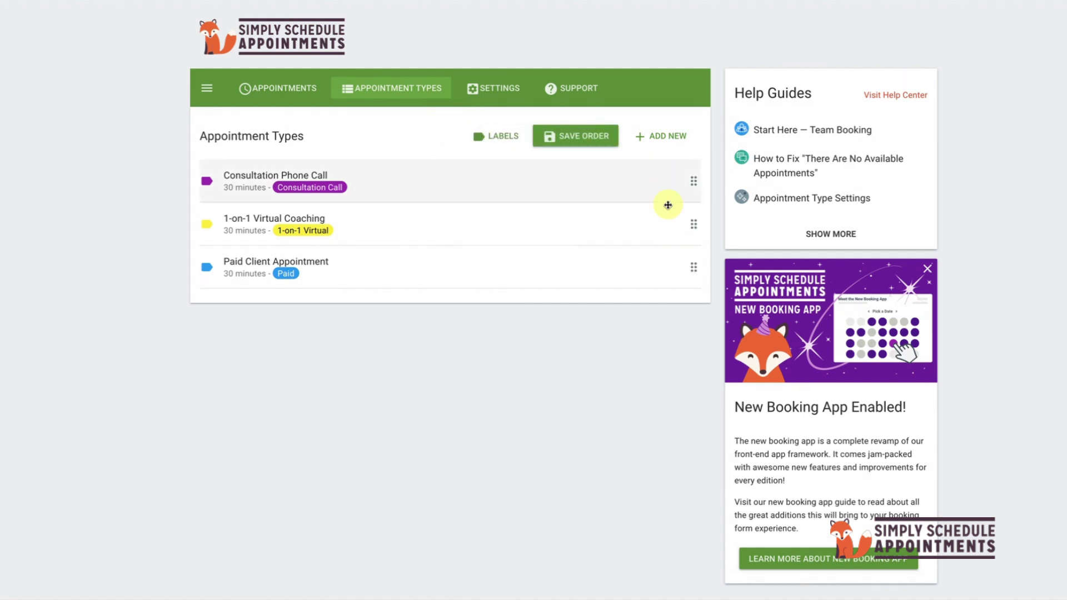
pyautogui.moveTo(694, 222); pyautogui.dragTo(695, 194)
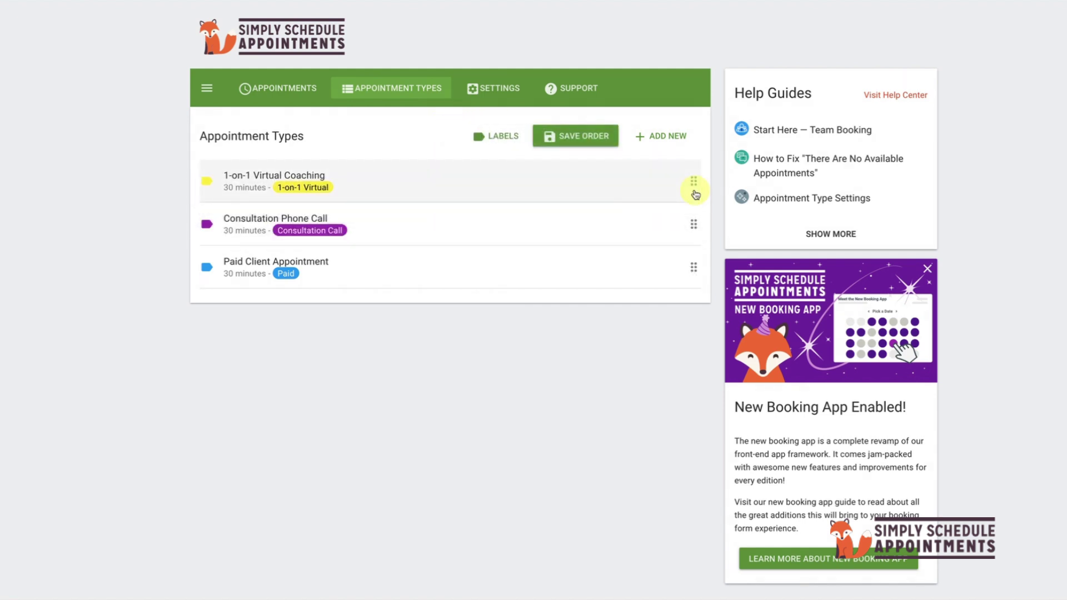
# Step: Create a new red label named 'Urgent' from the Consultation Phone Call settings
pyautogui.click(668, 135)
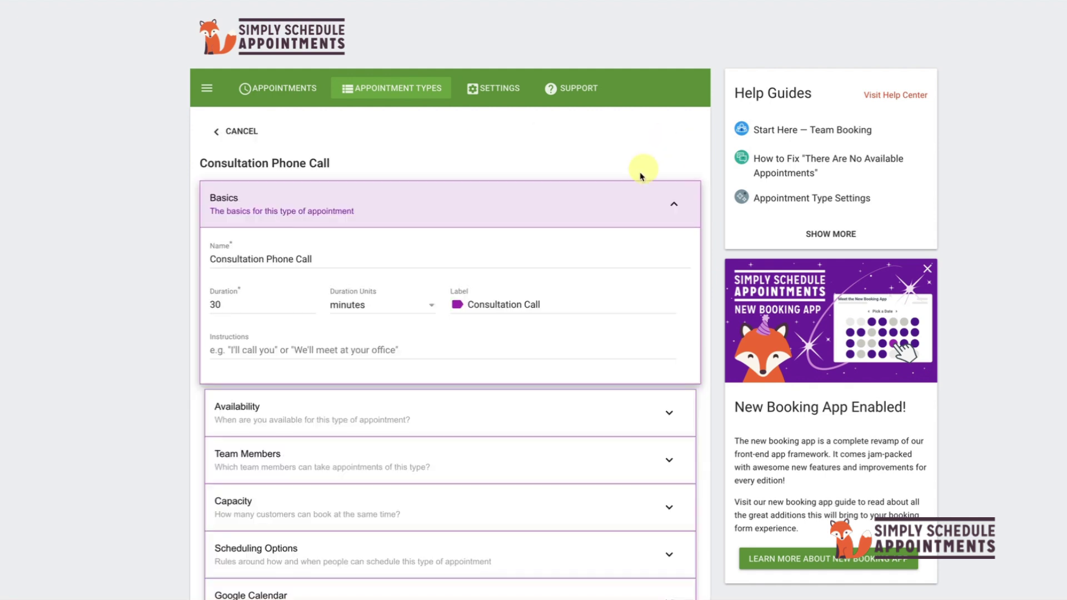
pyautogui.click(457, 304)
pyautogui.click(527, 420)
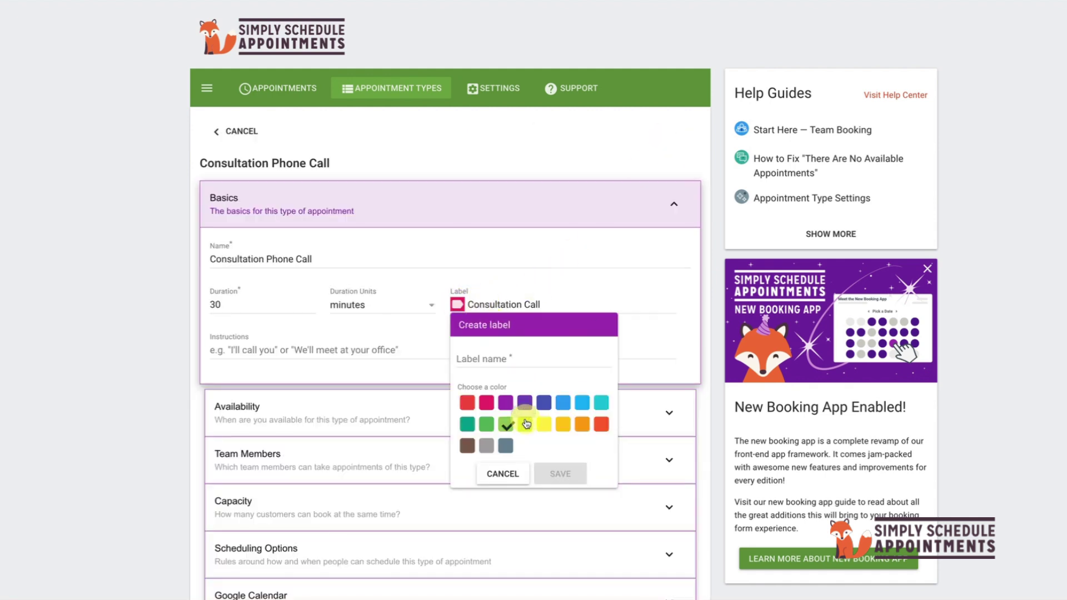
pyautogui.click(467, 403)
pyautogui.click(477, 359)
pyautogui.write('Urgent')
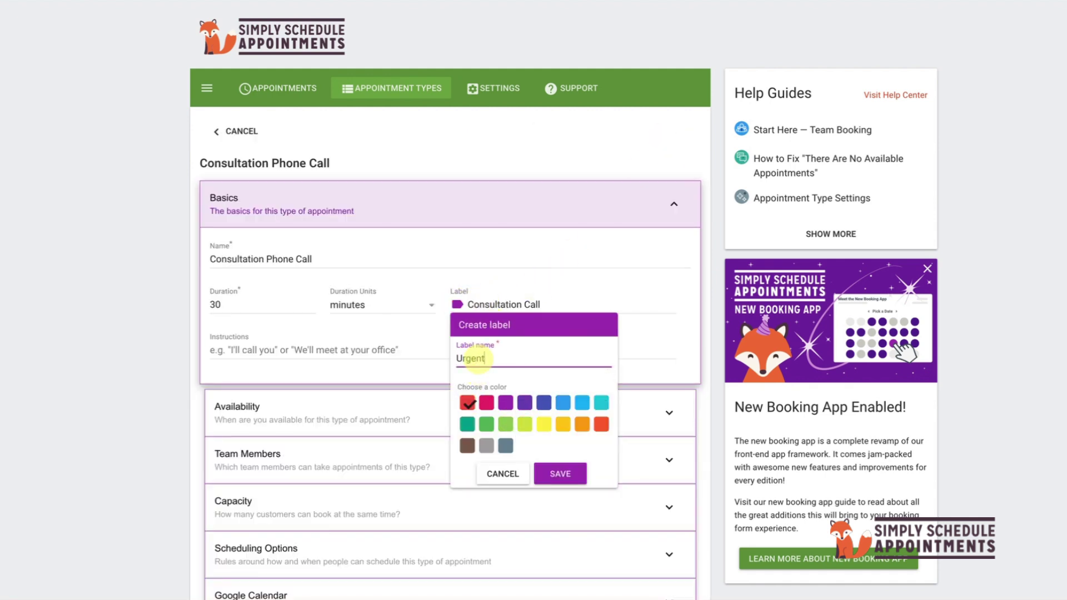